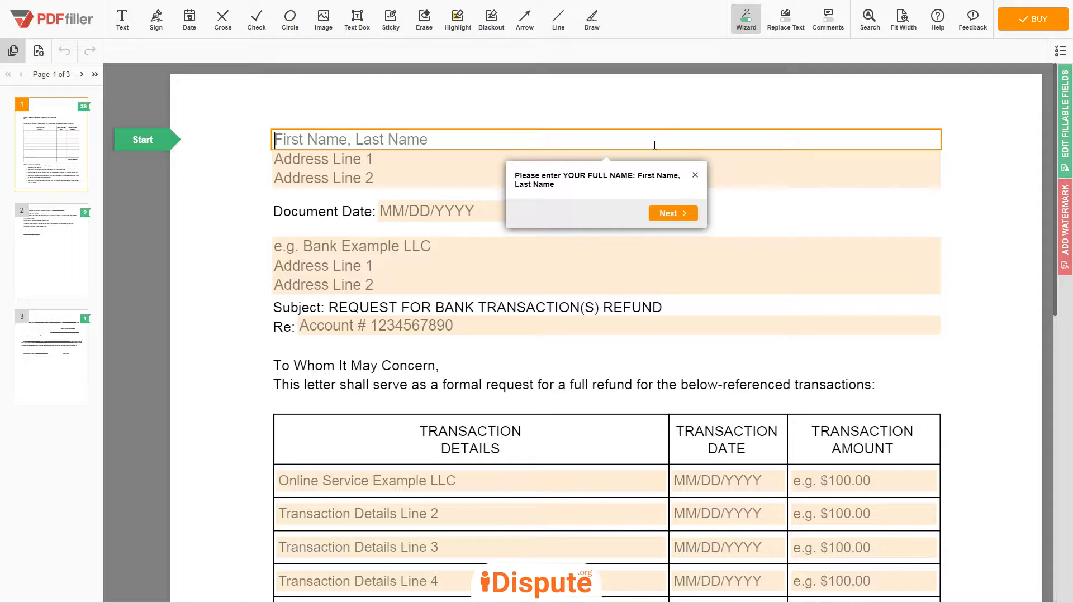
Fill in the sender's full name and both lines of the sender's postal address at the top of the letter.
{"action": "type", "text": "JOHN DOE"}
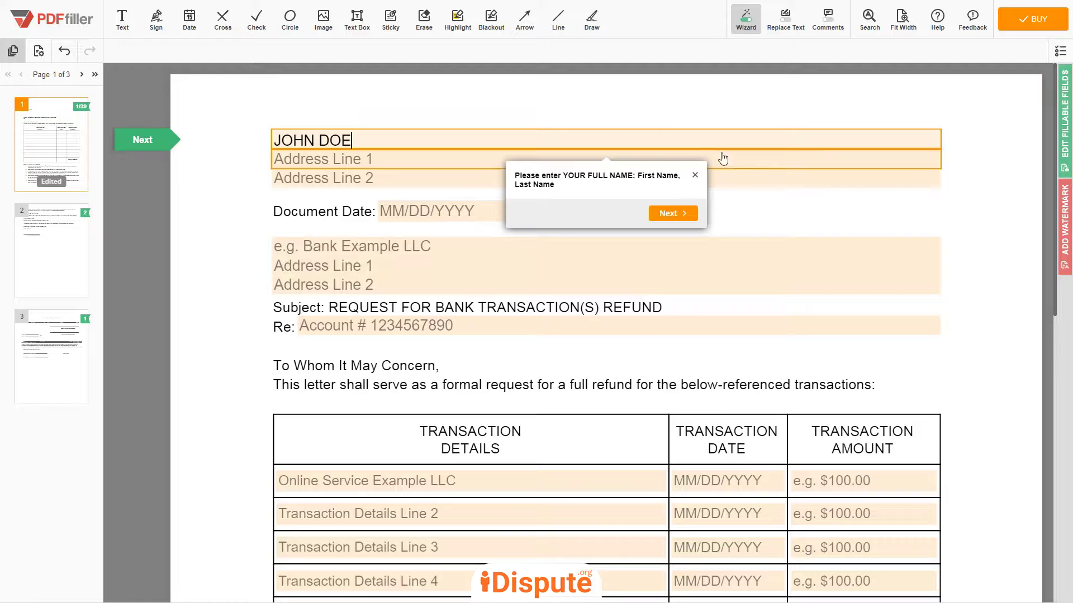
{"action": "left_click", "coordinate": [742, 162]}
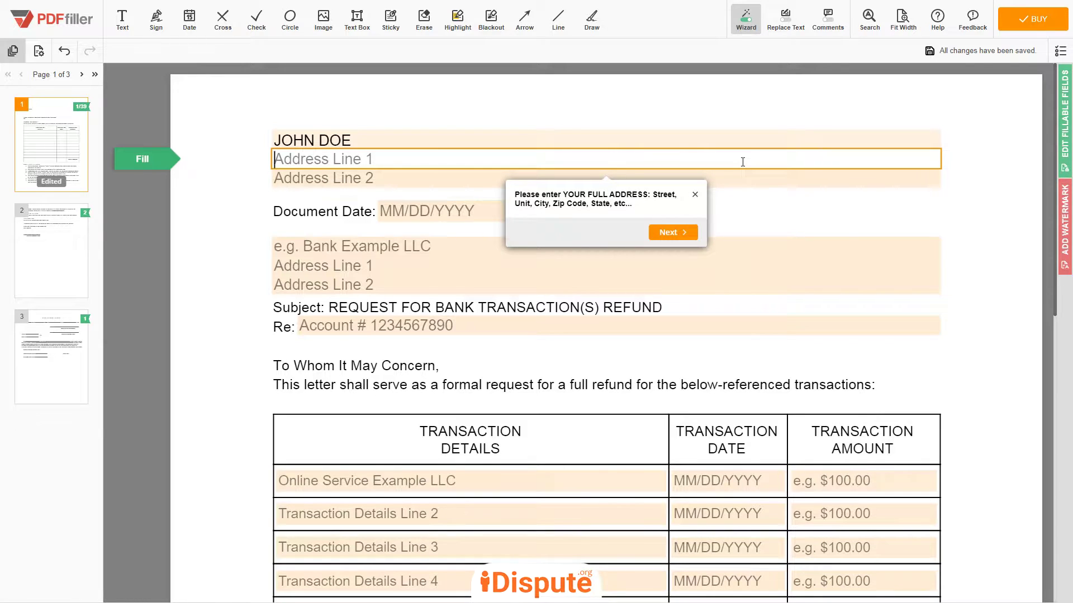
{"action": "type", "text": "123 EXAMPLE S"}
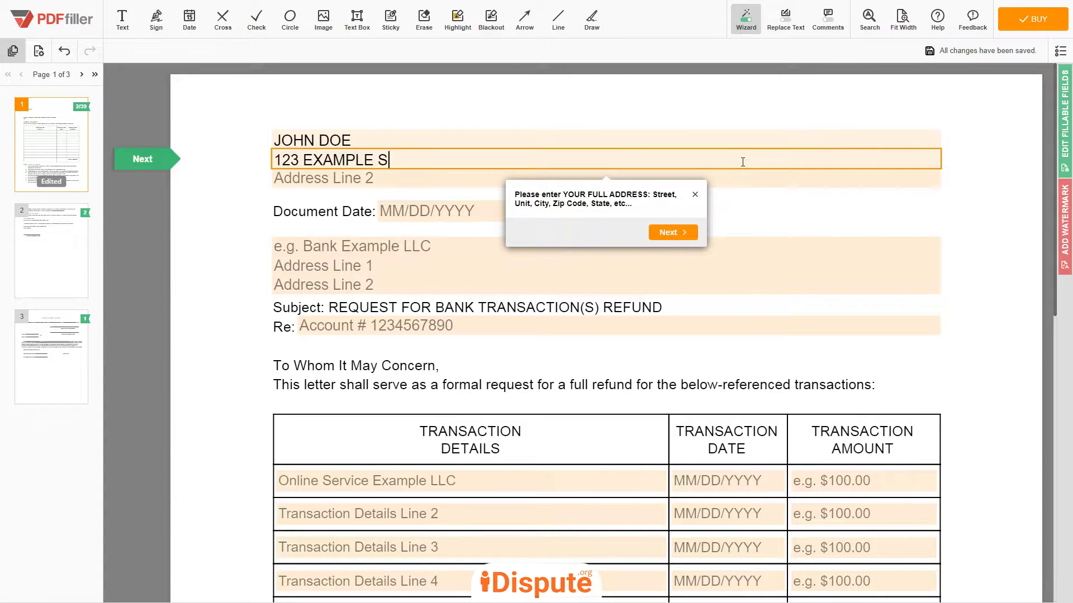
{"action": "type", "text": "TR, UNIT 1"}
{"action": "left_click", "coordinate": [739, 186]}
{"action": "type", "text": "NE"}
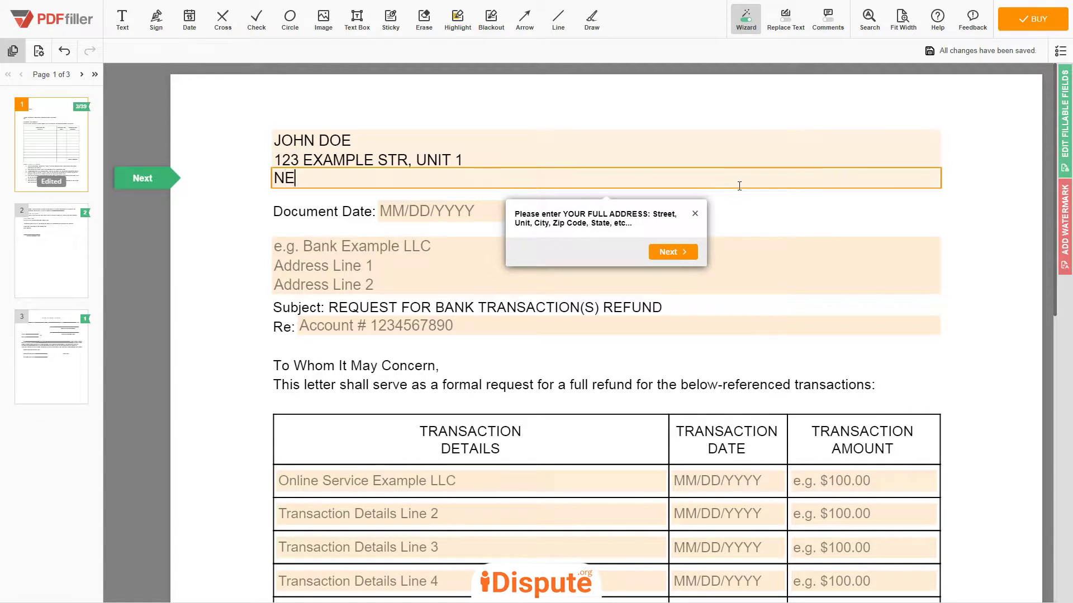
{"action": "type", "text": "W YORK, NY 12345"}
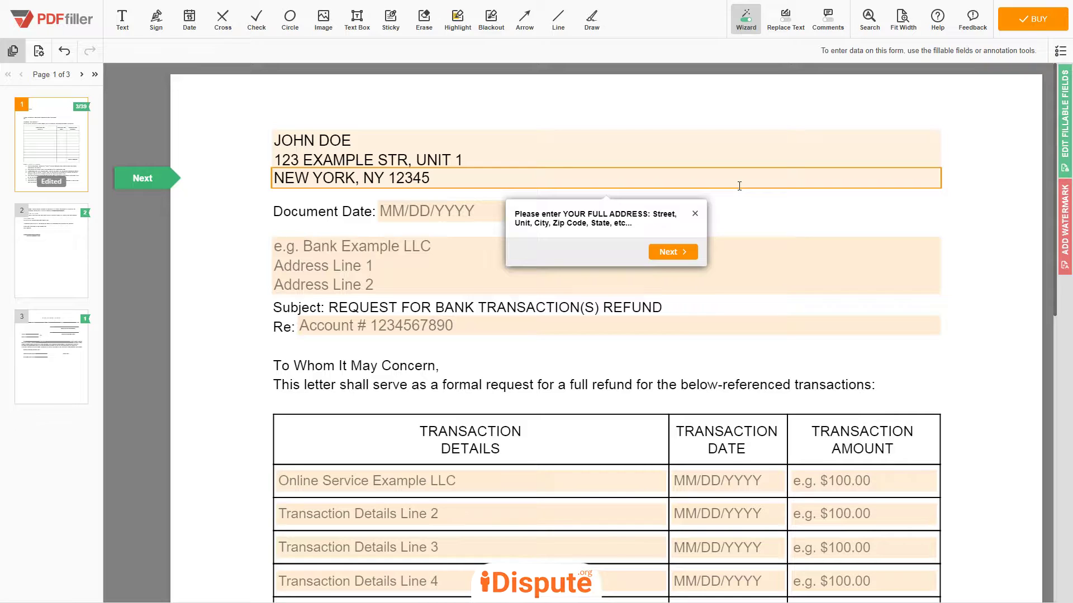
Set the document date to 09/21/2020.
{"action": "key", "text": "Tab"}
{"action": "left_click", "coordinate": [479, 277]}
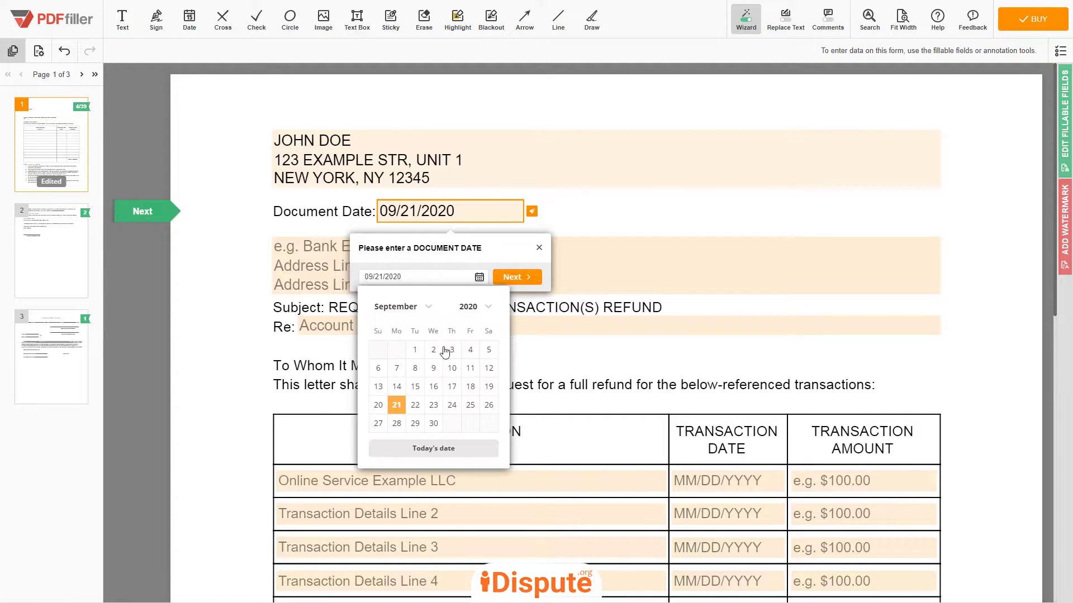
{"action": "left_click", "coordinate": [397, 405]}
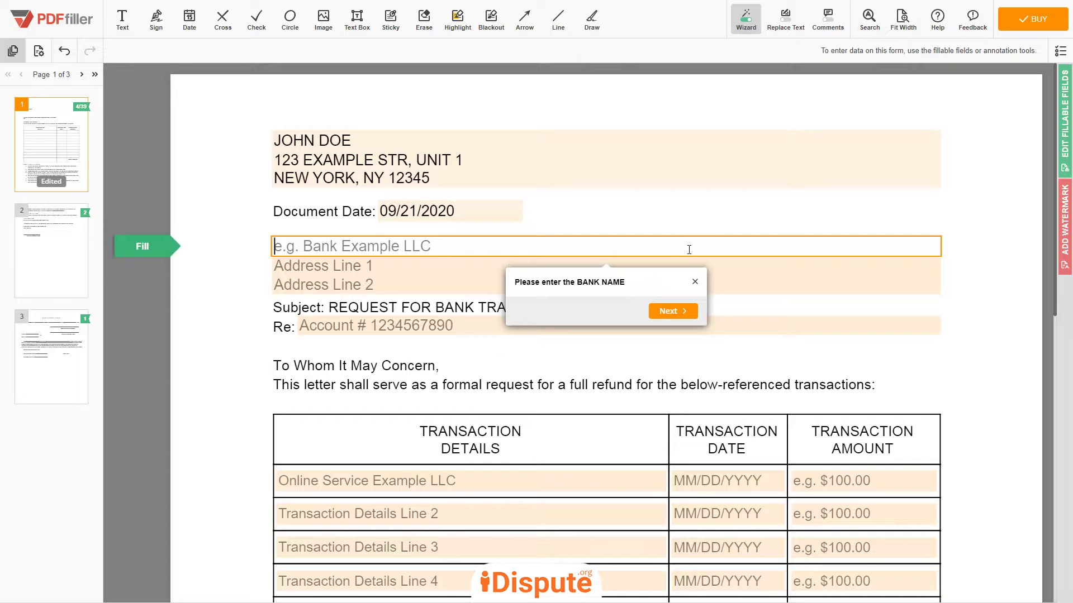
Enter Bank Example LLC as the bank name and fill in both lines of the bank's postal address.
{"action": "type", "text": "Bank Example LLC"}
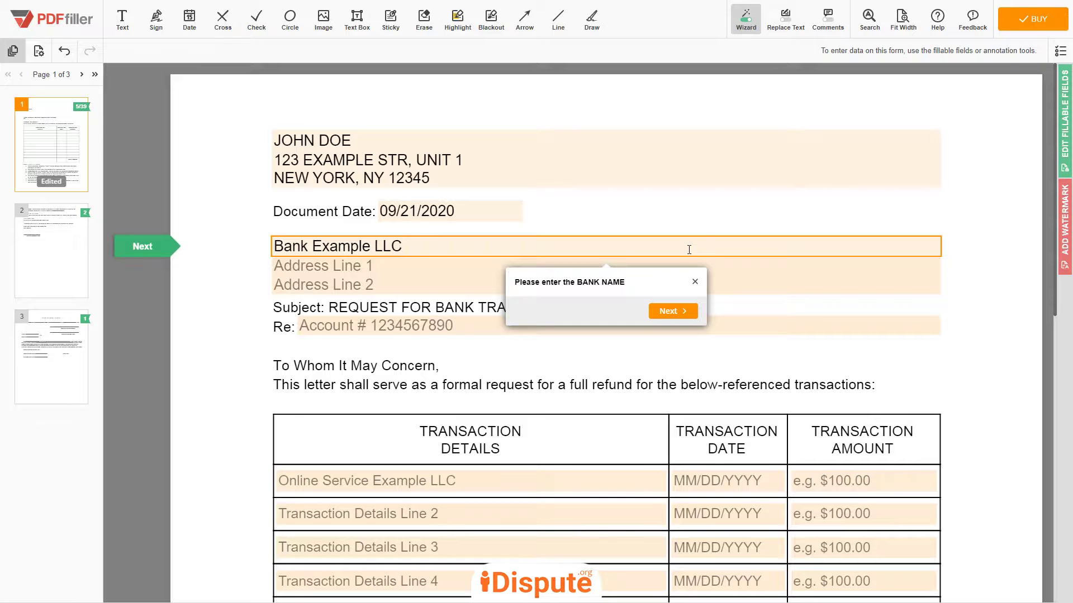
{"action": "left_click", "coordinate": [751, 270]}
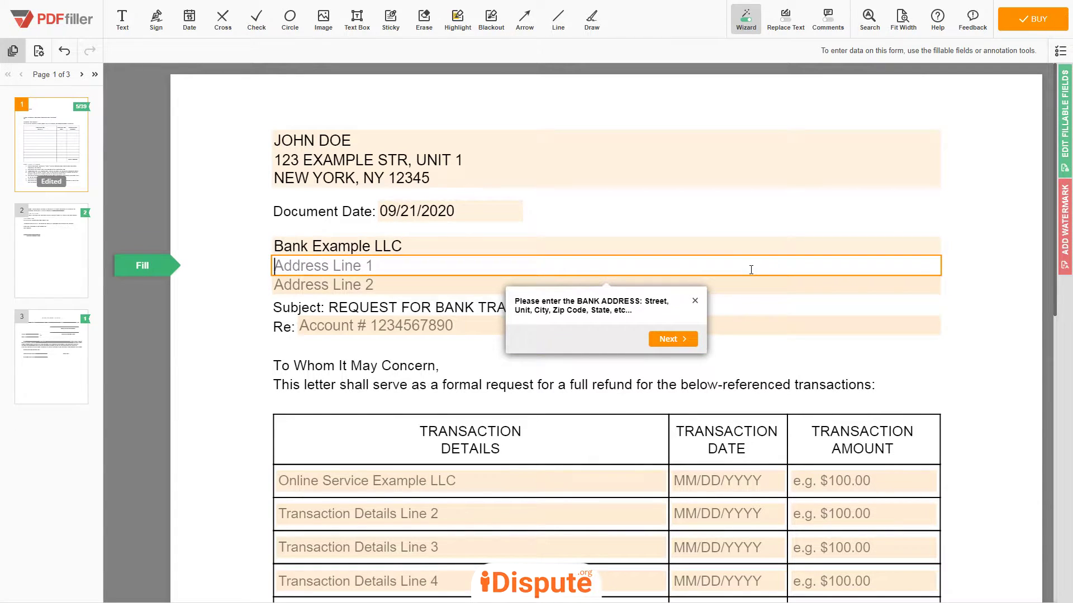
{"action": "type", "text": "321 BANK EXAMPLE S"}
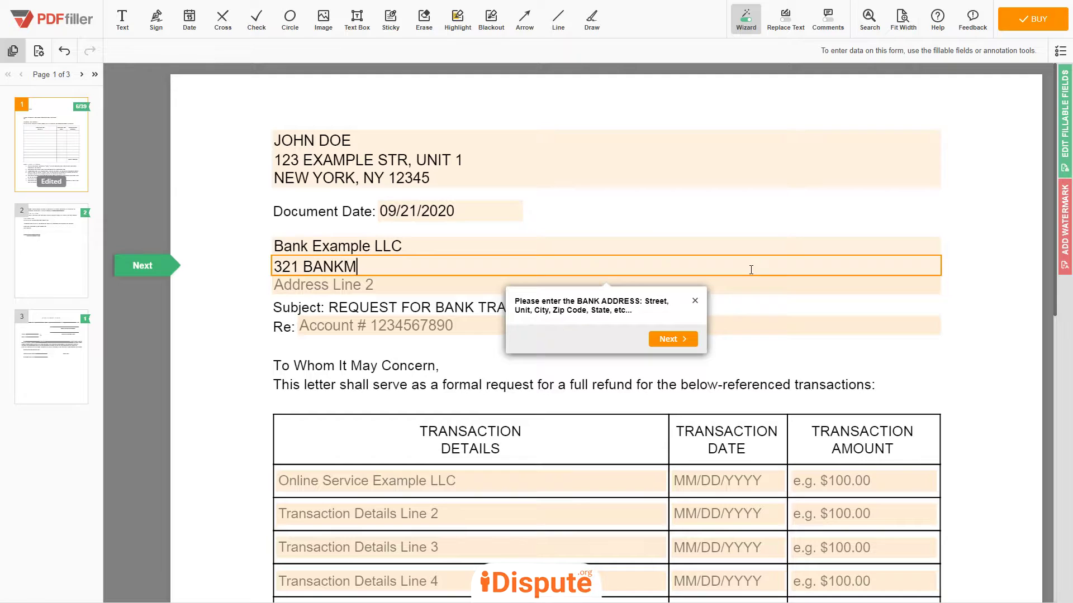
{"action": "type", "text": "TREE"}
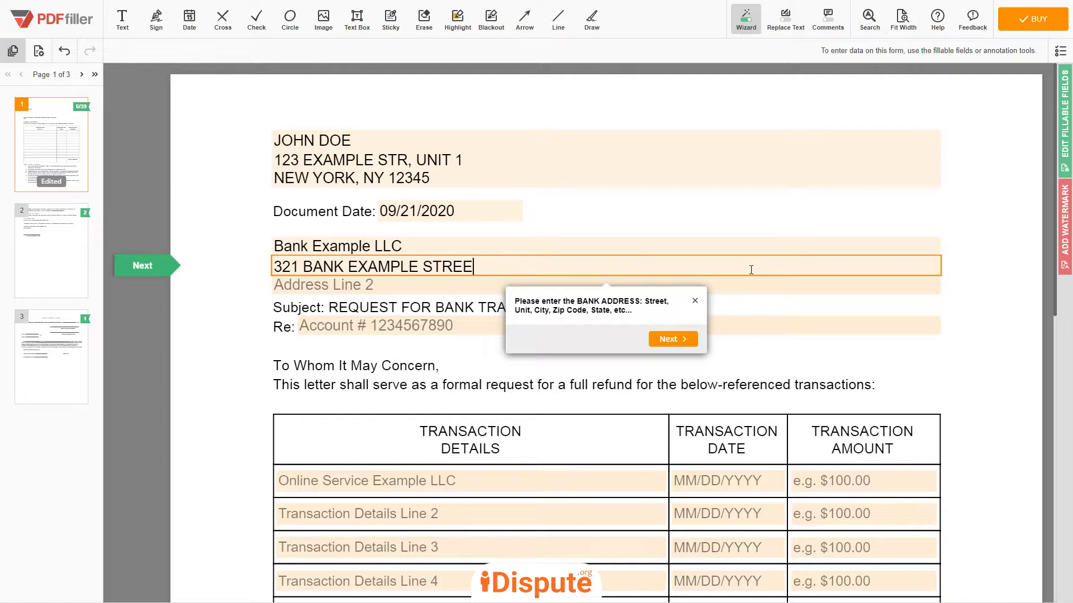
{"action": "type", "text": "T"}
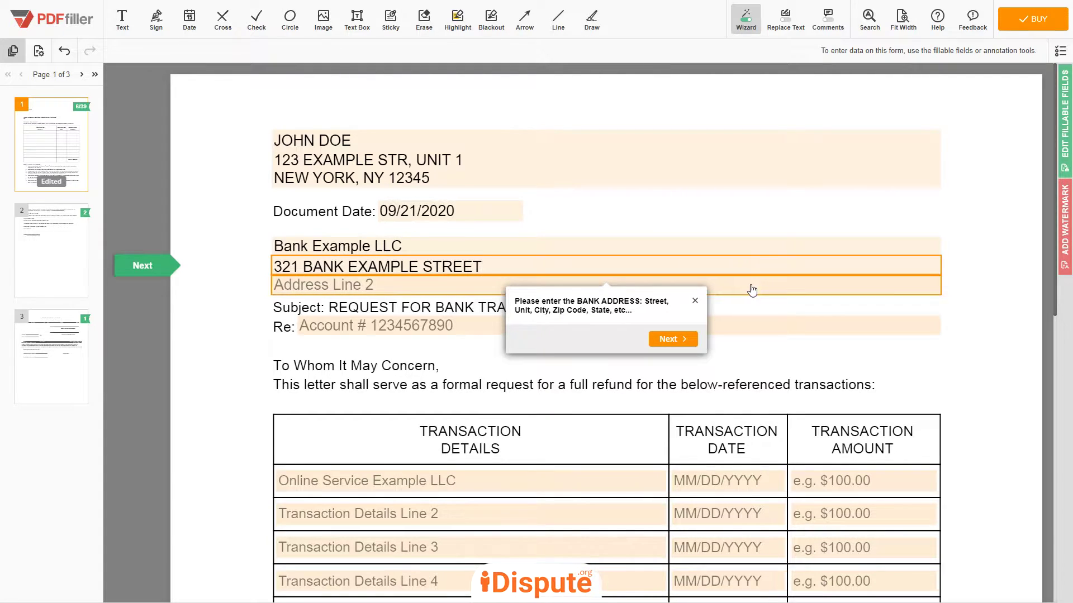
{"action": "left_click", "coordinate": [753, 290]}
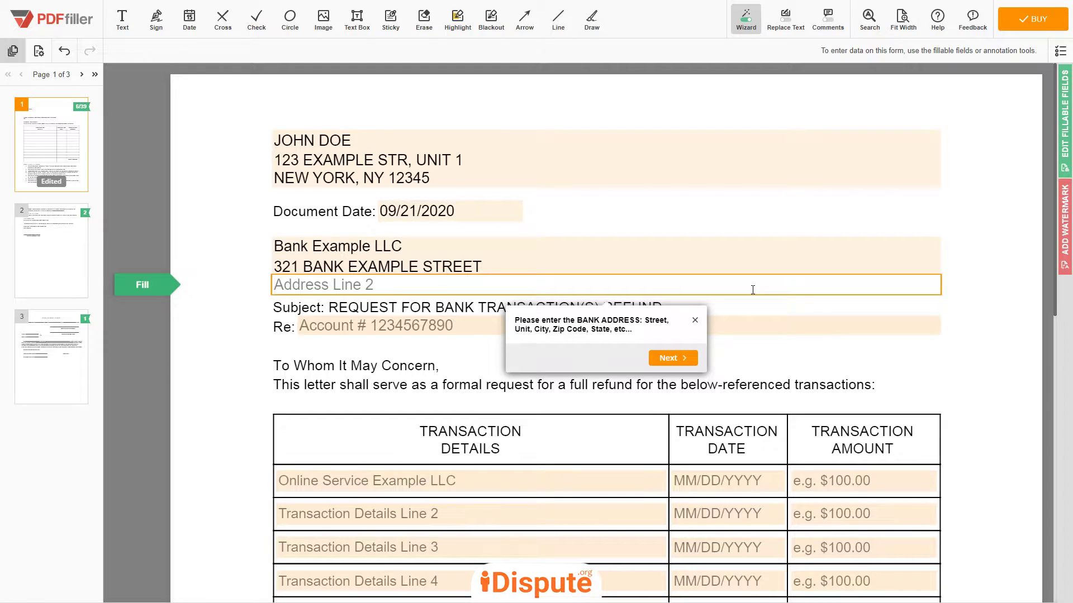
{"action": "type", "text": "NEW YORK, NY 12345"}
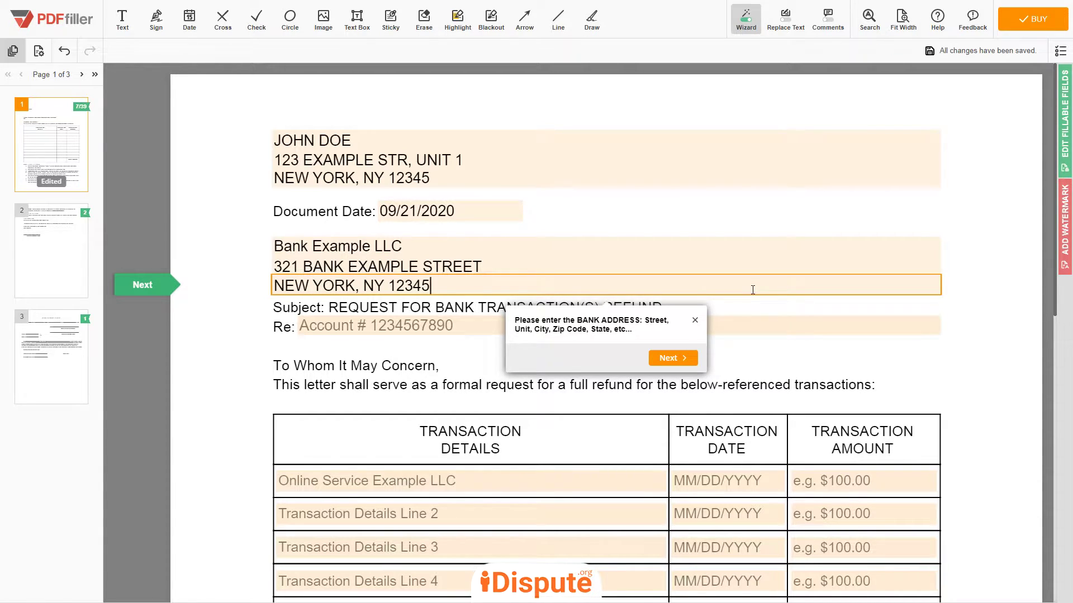
Enter the bank account number, preceded by "Account #", in the letter's Re line.
{"action": "left_click", "coordinate": [754, 328]}
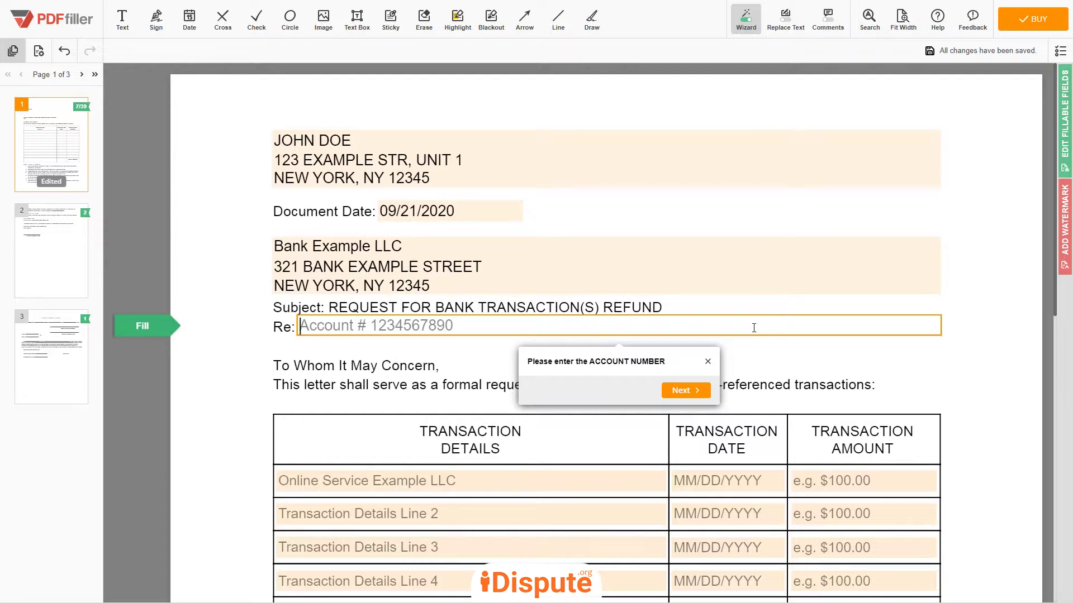
{"action": "type", "text": "Accoun"}
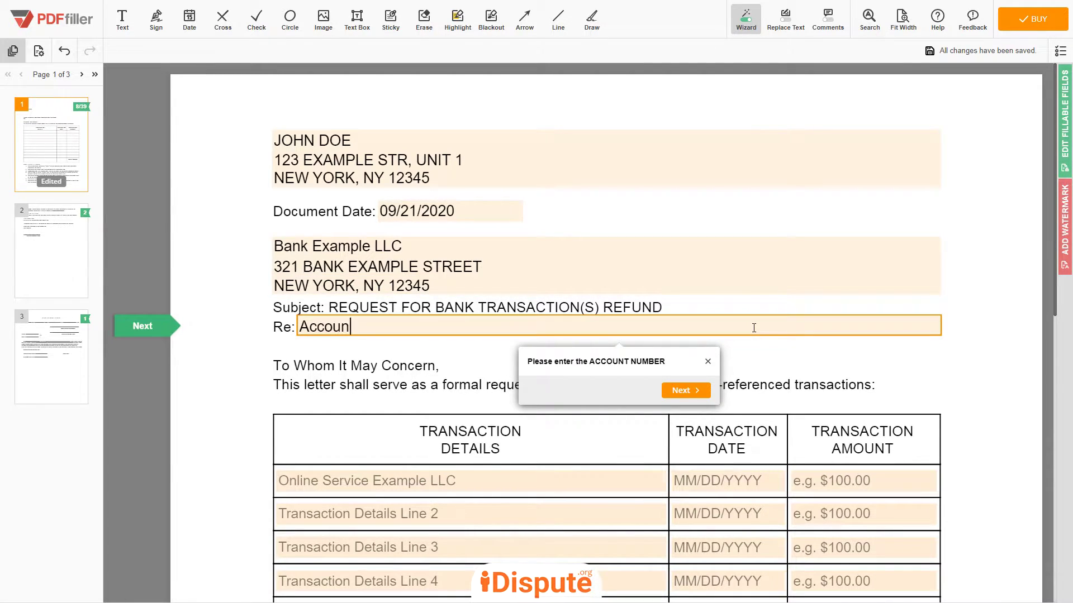
{"action": "type", "text": "t # 1234567890"}
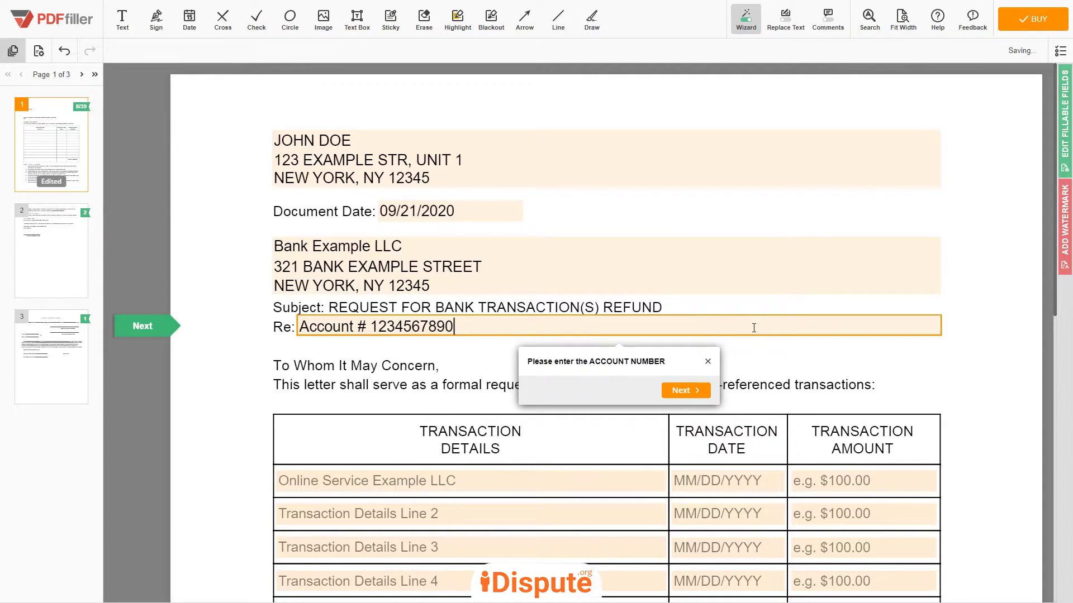
Fill in the first transaction row with details Online Service Example LLC, date 01/01/2020 and amount $100.00.
{"action": "scroll", "coordinate": [754, 328], "scroll_direction": "down", "scroll_amount": 2}
{"action": "left_click", "coordinate": [613, 373]}
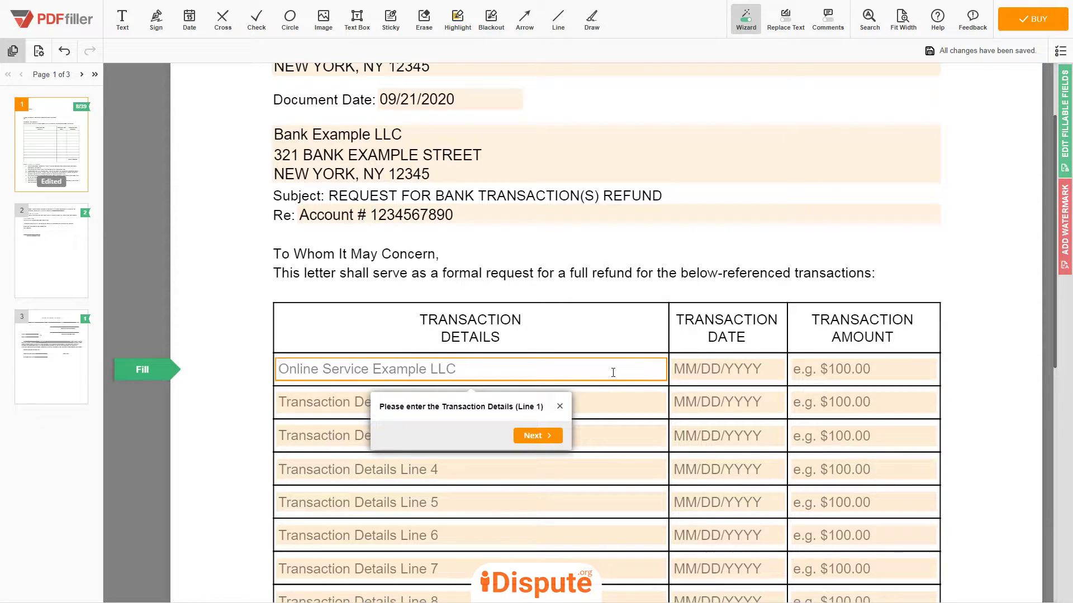
{"action": "type", "text": "O"}
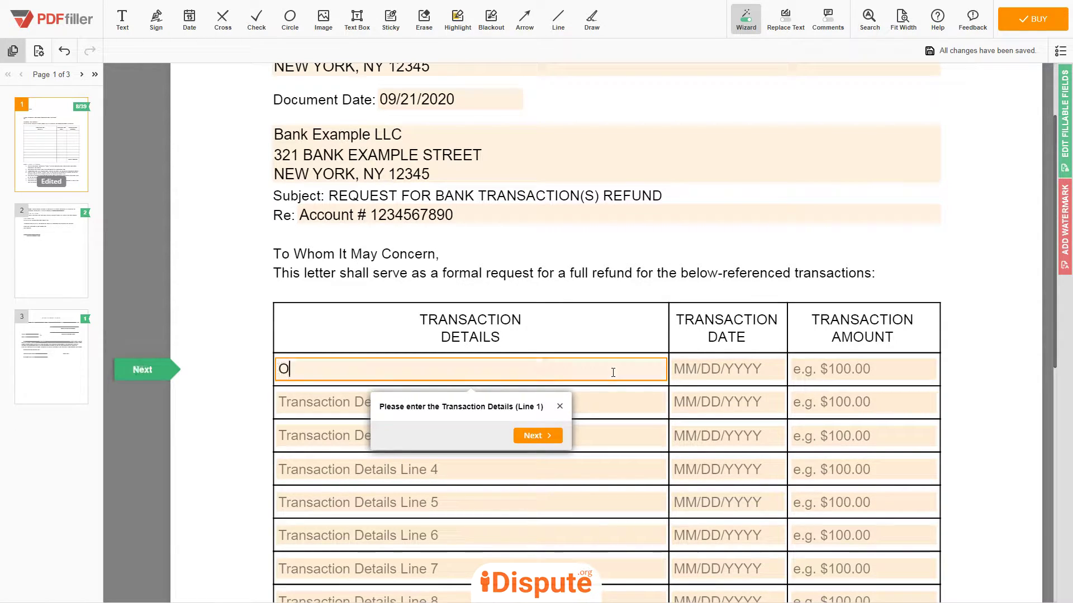
{"action": "type", "text": "nline Service Example LLC"}
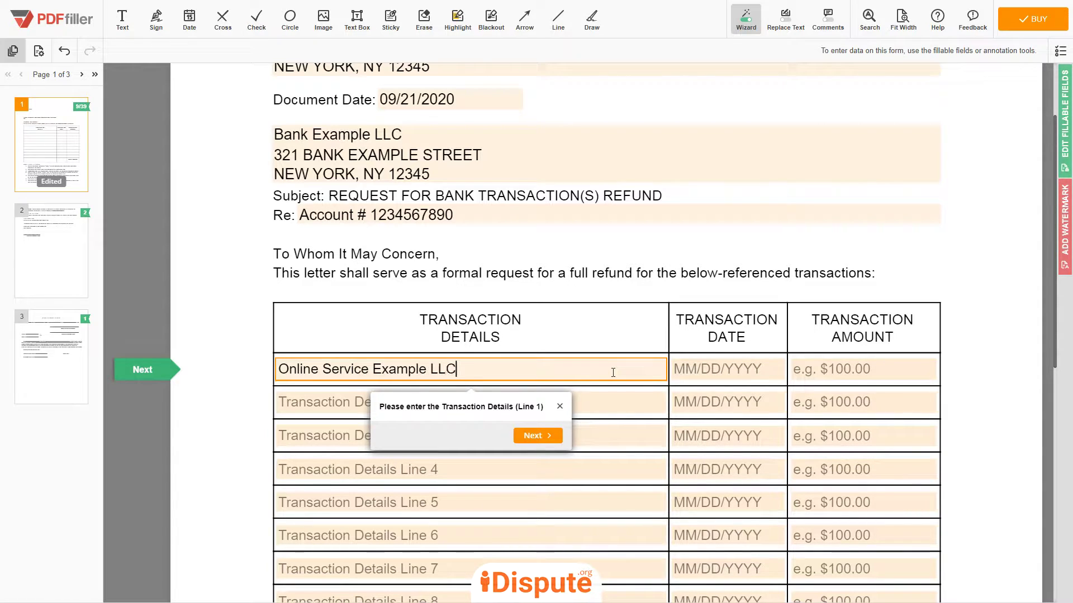
{"action": "left_click", "coordinate": [707, 379]}
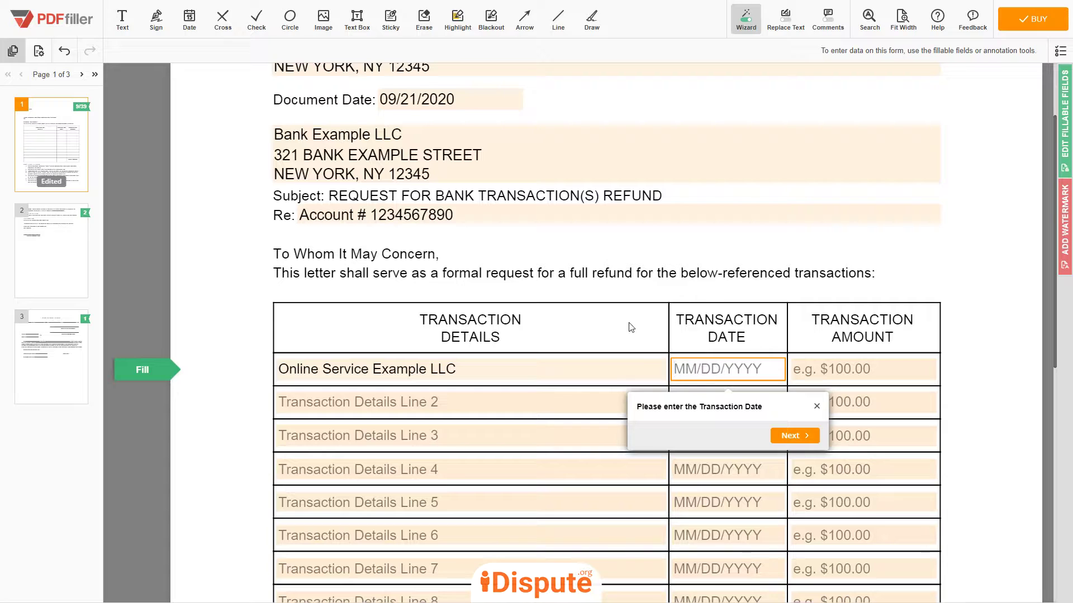
{"action": "type", "text": "01/01/2020"}
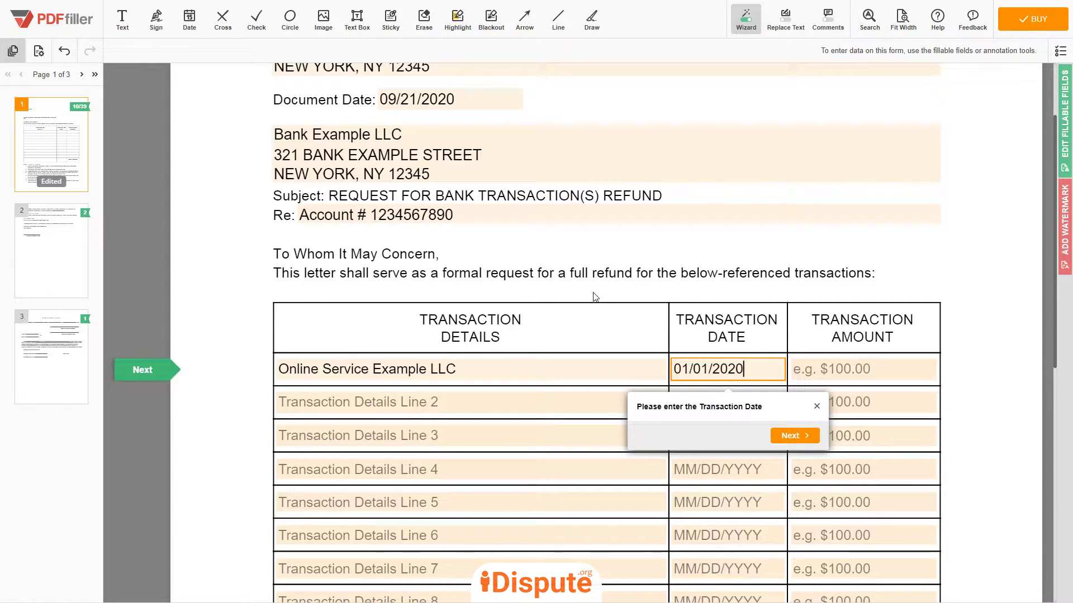
{"action": "left_click", "coordinate": [841, 364]}
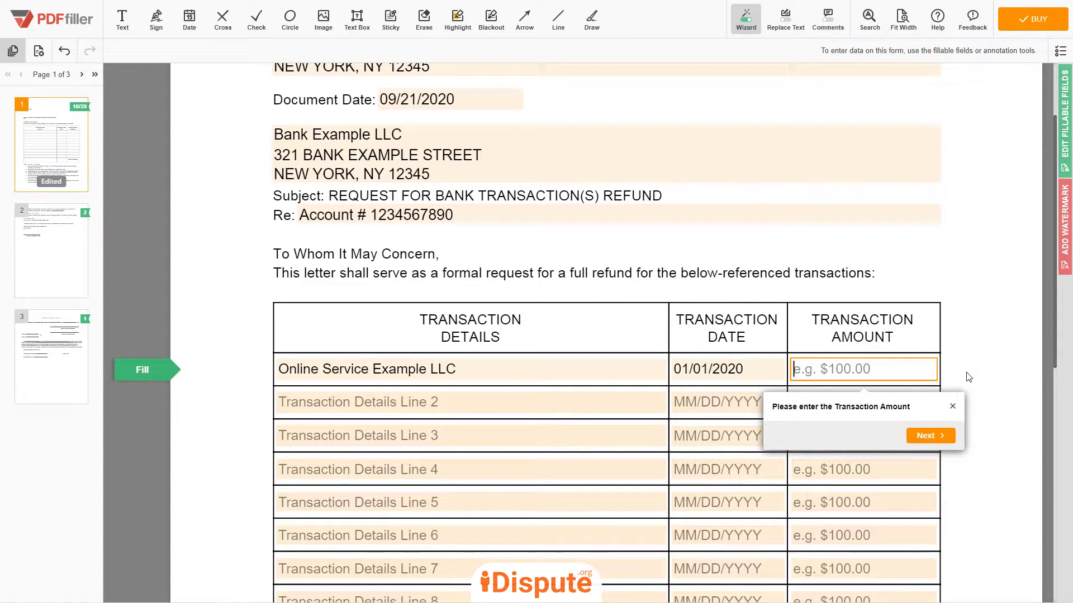
{"action": "type", "text": "$100.0"}
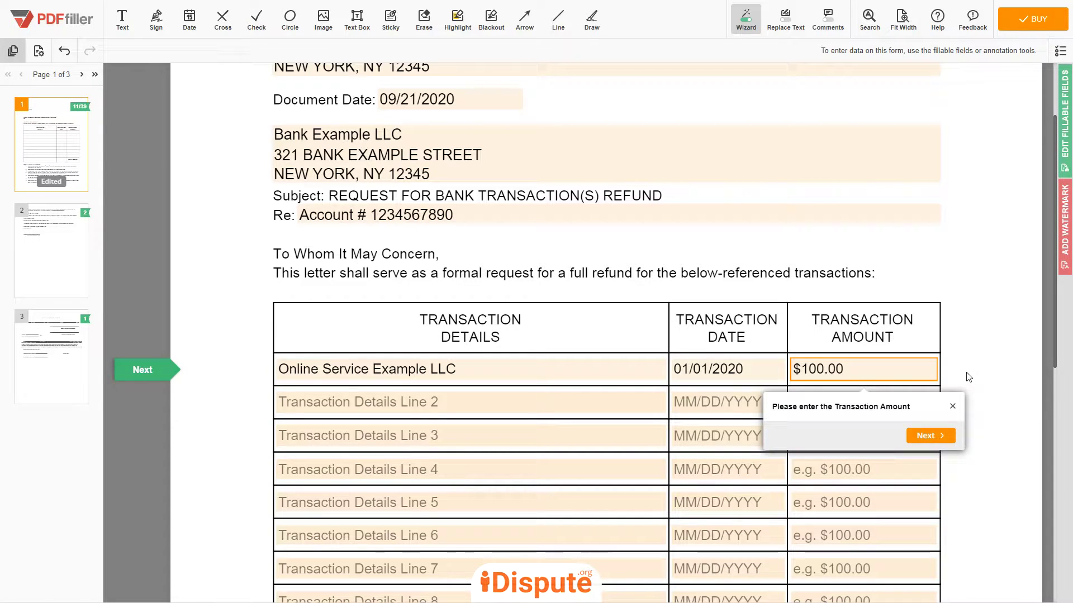
{"action": "type", "text": "0"}
Enter $100.00 as the total amount below the transaction table.
{"action": "scroll", "coordinate": [968, 377], "scroll_direction": "down", "scroll_amount": 2}
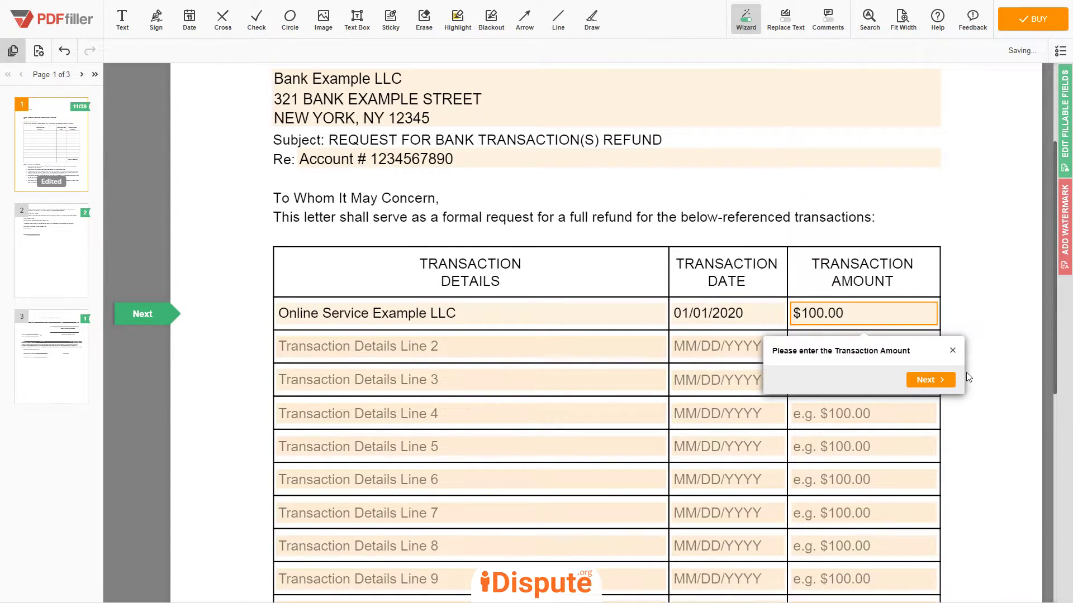
{"action": "scroll", "coordinate": [966, 373], "scroll_direction": "down", "scroll_amount": 4}
{"action": "left_click", "coordinate": [891, 431]}
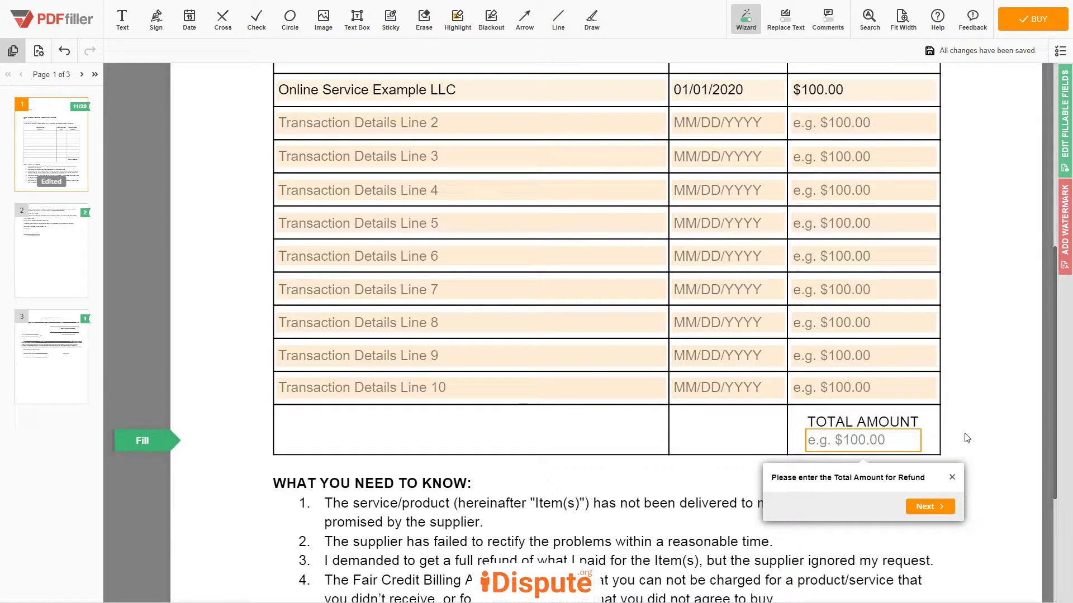
{"action": "type", "text": "$100.00"}
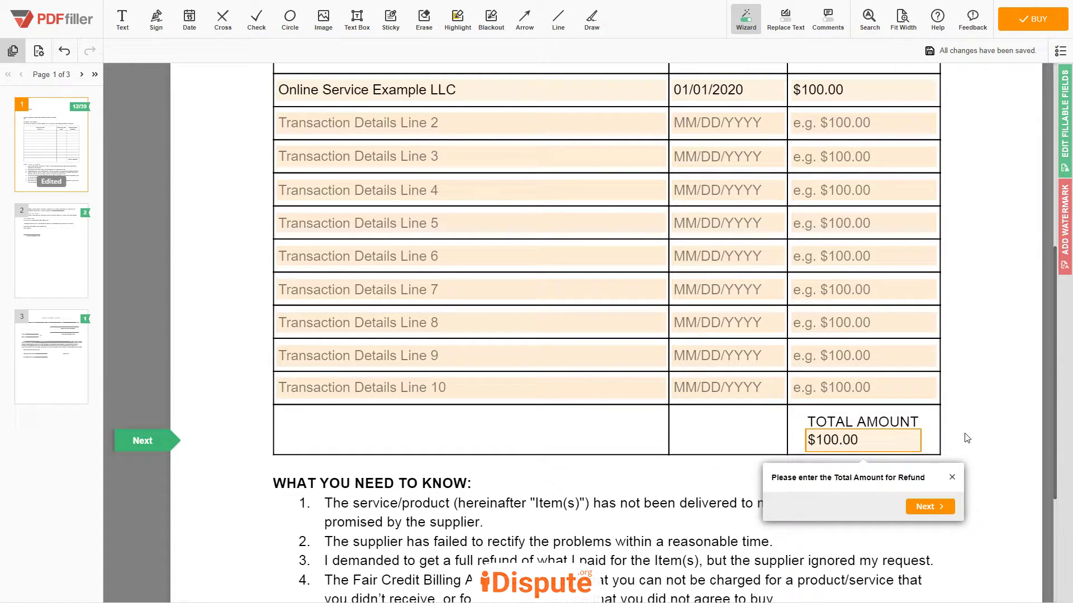
On page 2, enter $100.00 as the total refund amount and fill in the signer's full name under Best Regards.
{"action": "scroll", "coordinate": [967, 438], "scroll_direction": "down", "scroll_amount": 4}
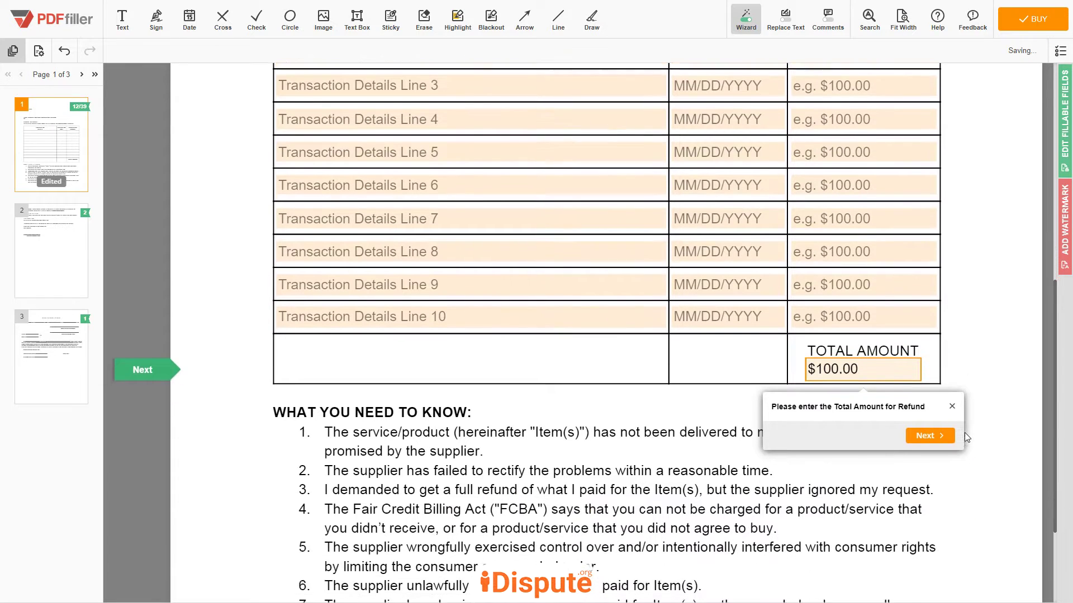
{"action": "key", "text": "Tab"}
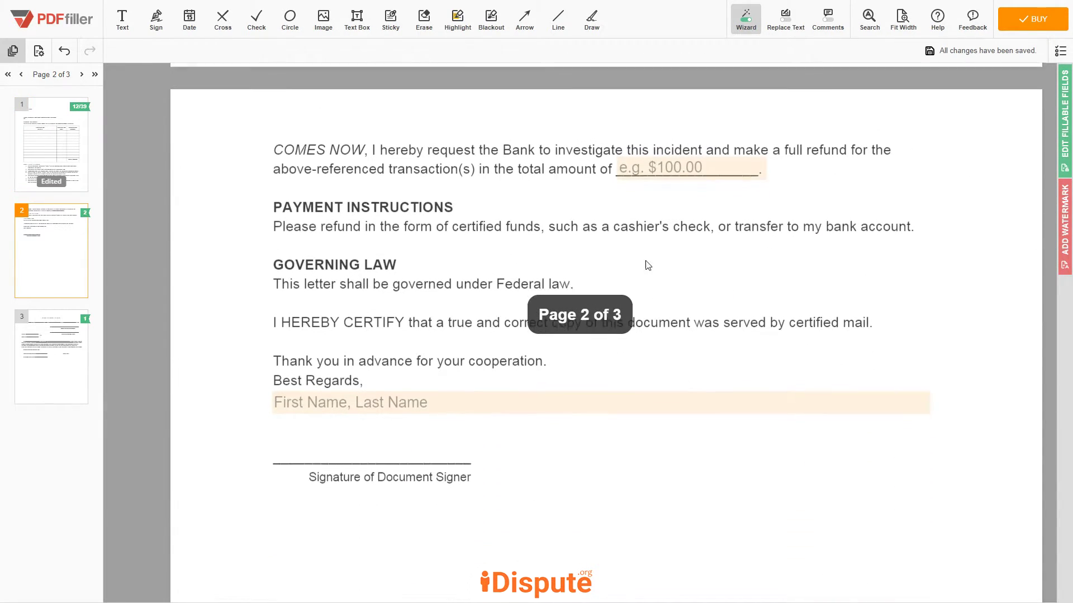
{"action": "type", "text": "$100.00"}
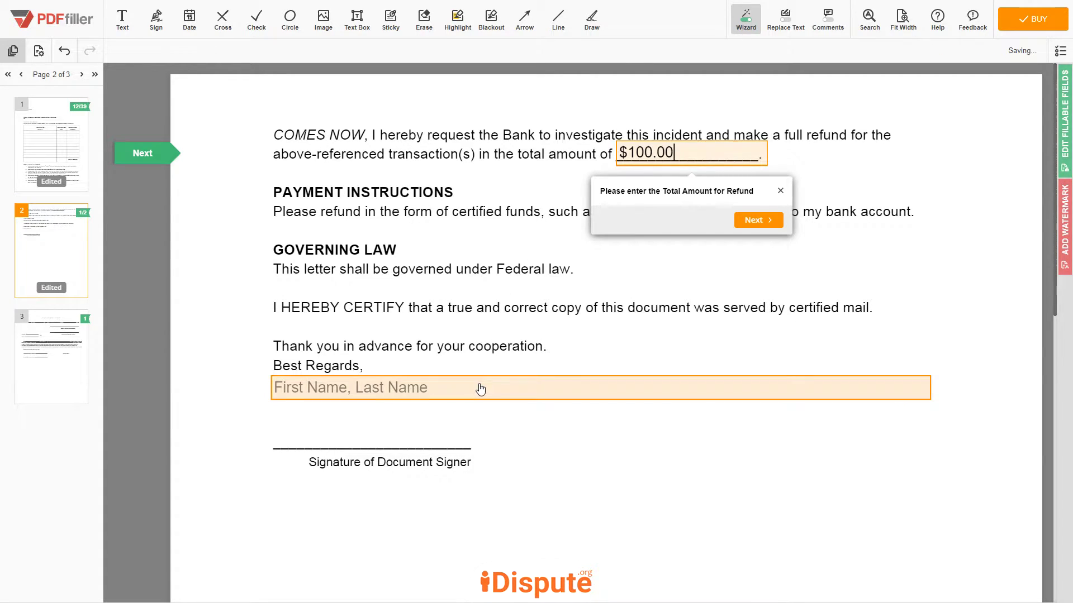
{"action": "key", "text": "Tab"}
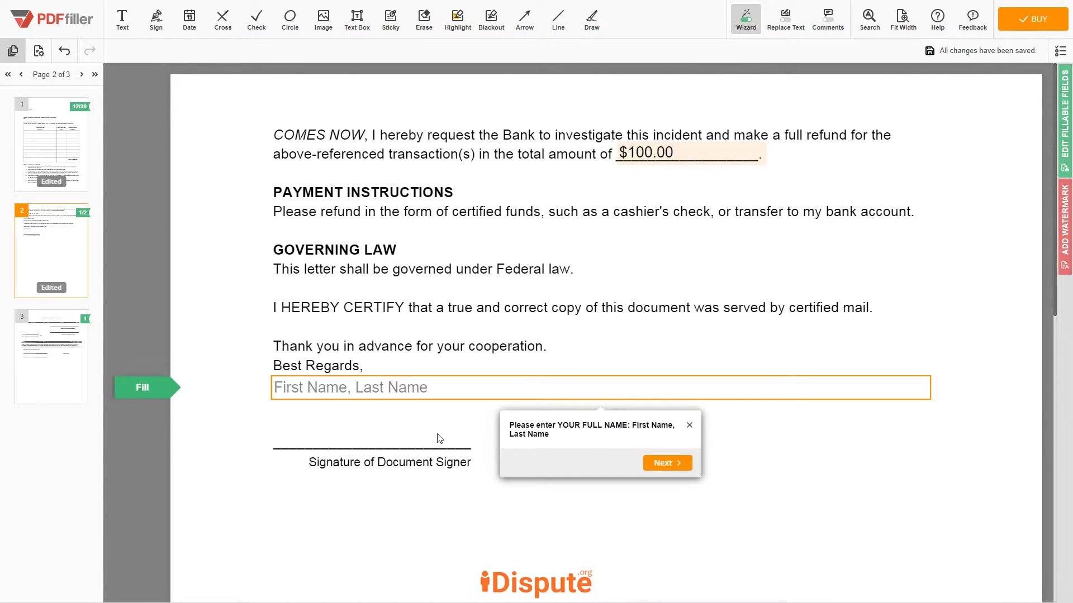
{"action": "type", "text": "JOHN DOE"}
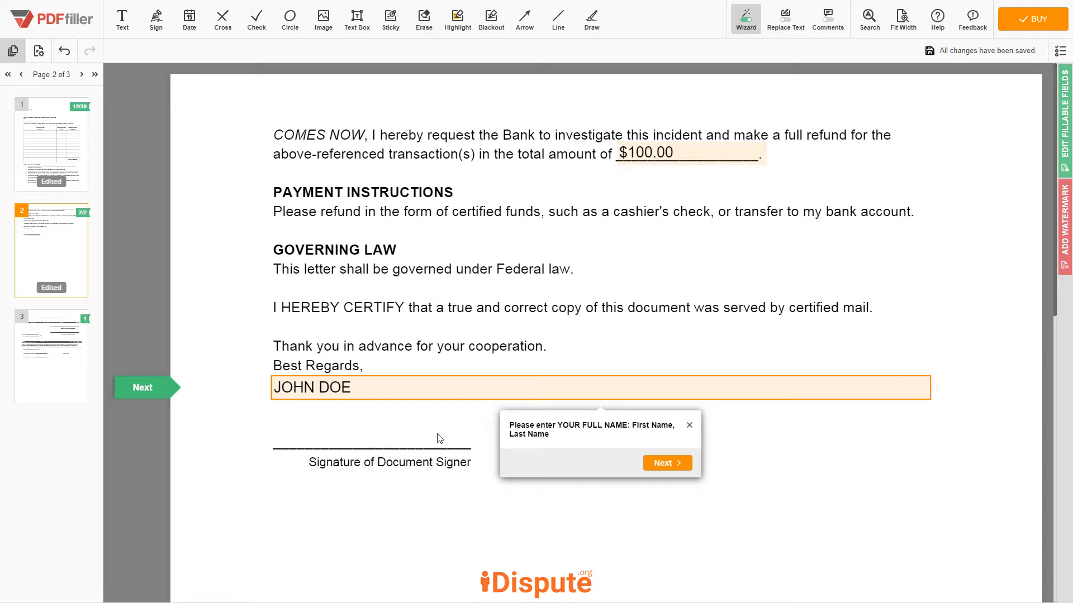
Fill in the acknowledging person's full name on the Notary Acknowledgement page.
{"action": "scroll", "coordinate": [440, 438], "scroll_direction": "down", "scroll_amount": 1}
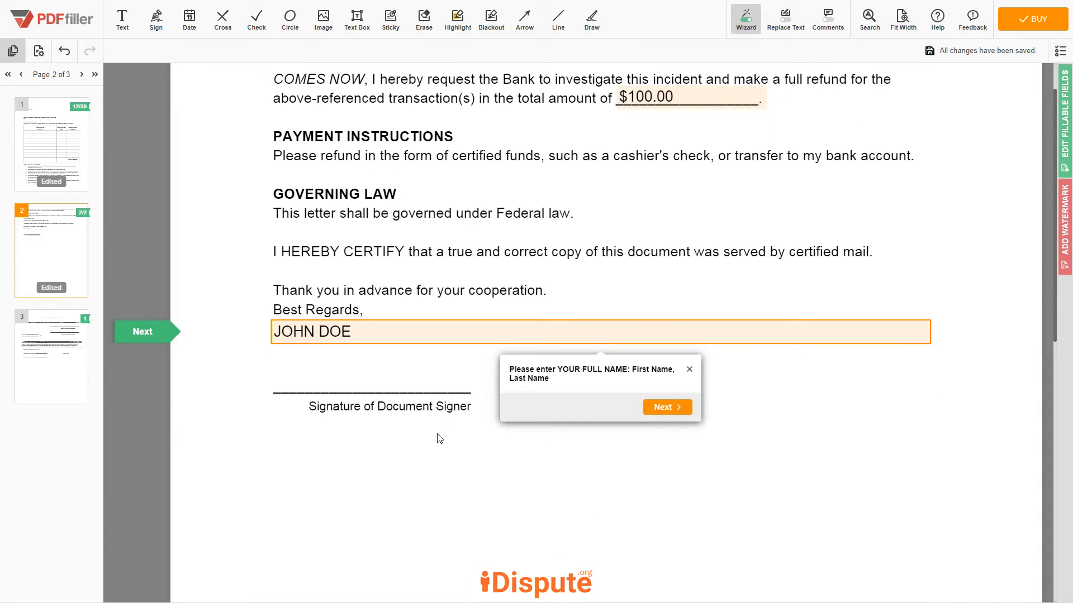
{"action": "scroll", "coordinate": [439, 439], "scroll_direction": "down", "scroll_amount": 8}
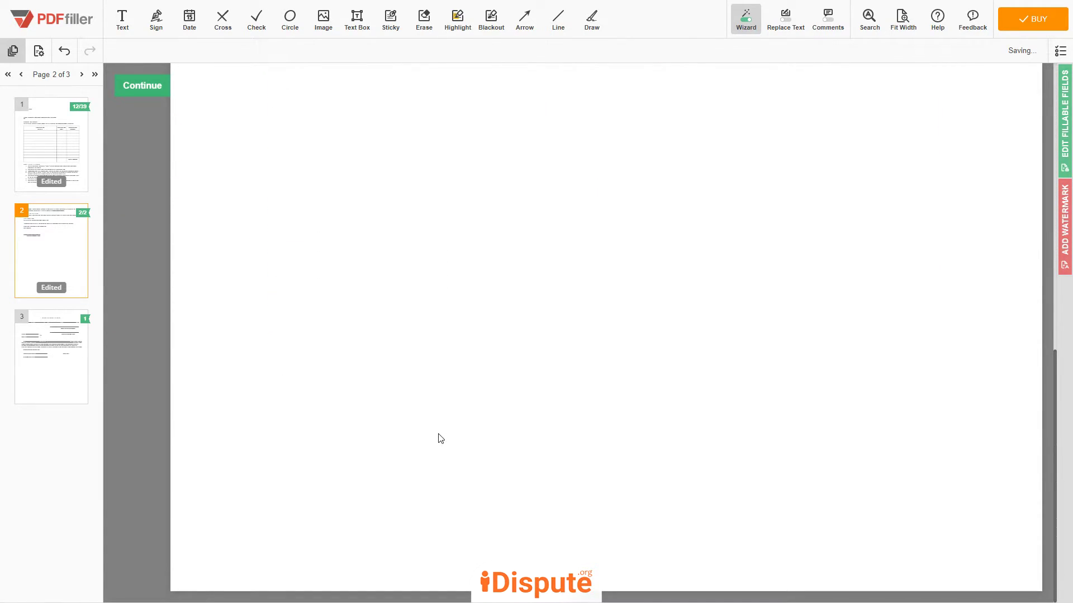
{"action": "scroll", "coordinate": [440, 439], "scroll_direction": "down", "scroll_amount": 8}
{"action": "left_click", "coordinate": [682, 272]}
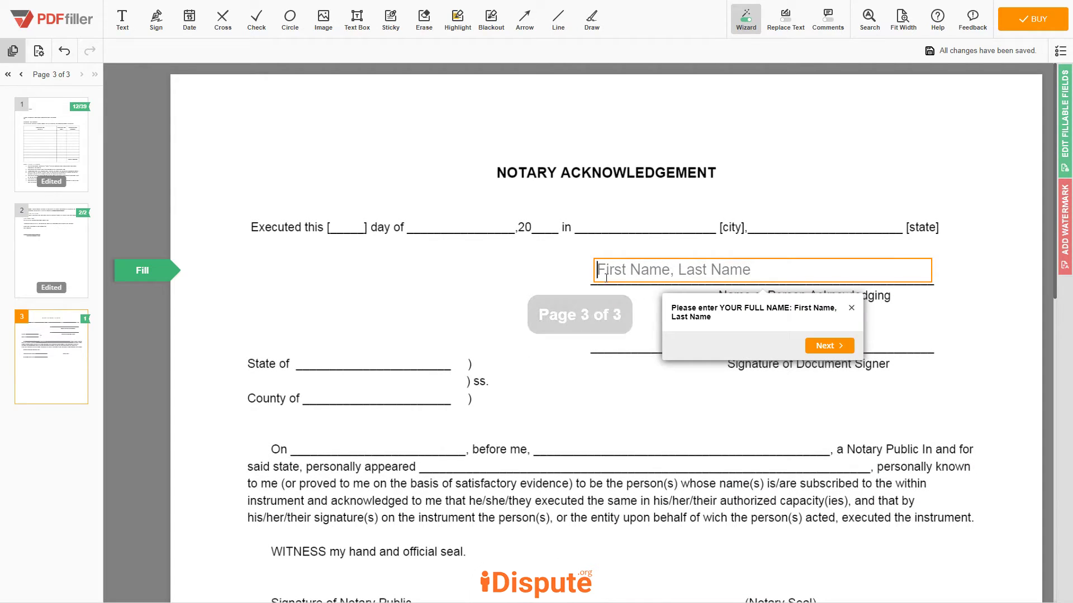
{"action": "type", "text": "JOHN DOE"}
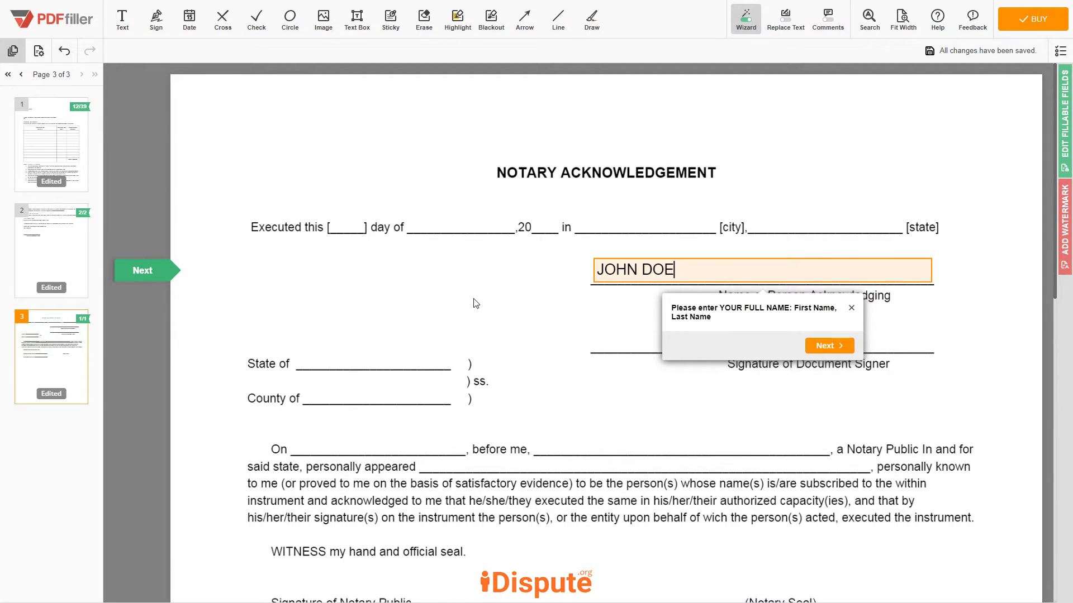
Return to page 2 and submit the completed letter for purchase.
{"action": "scroll", "coordinate": [476, 304], "scroll_direction": "up", "scroll_amount": 8}
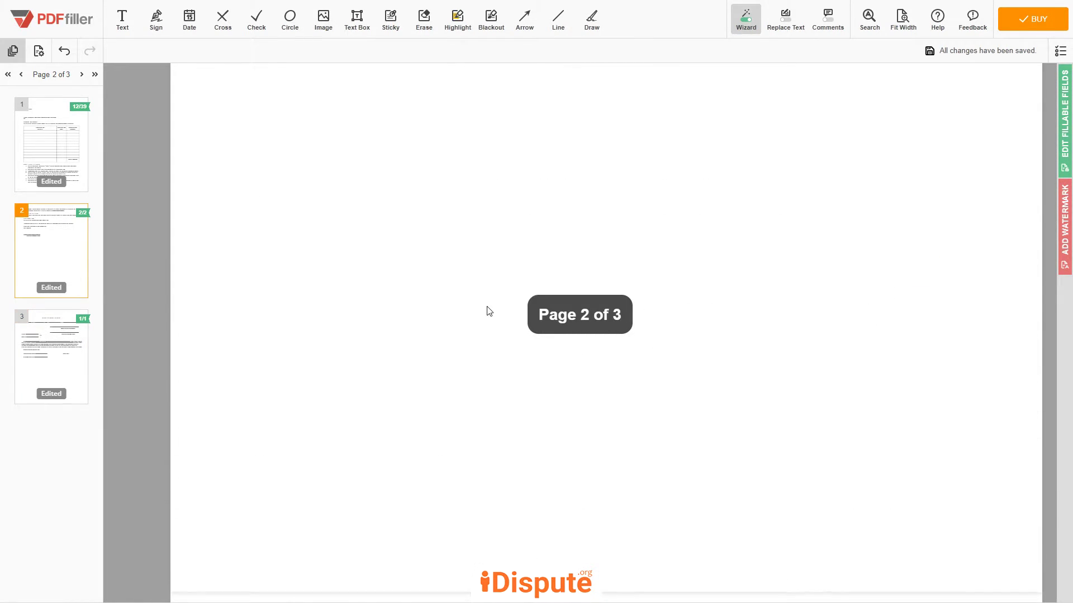
{"action": "scroll", "coordinate": [489, 308], "scroll_direction": "up", "scroll_amount": 5}
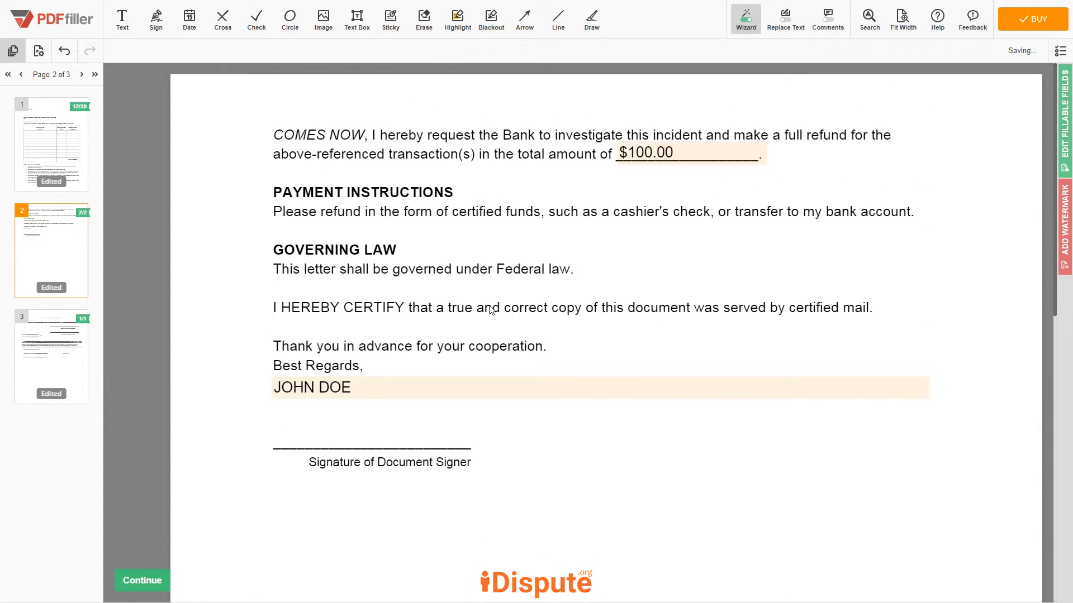
{"action": "left_click", "coordinate": [1025, 21]}
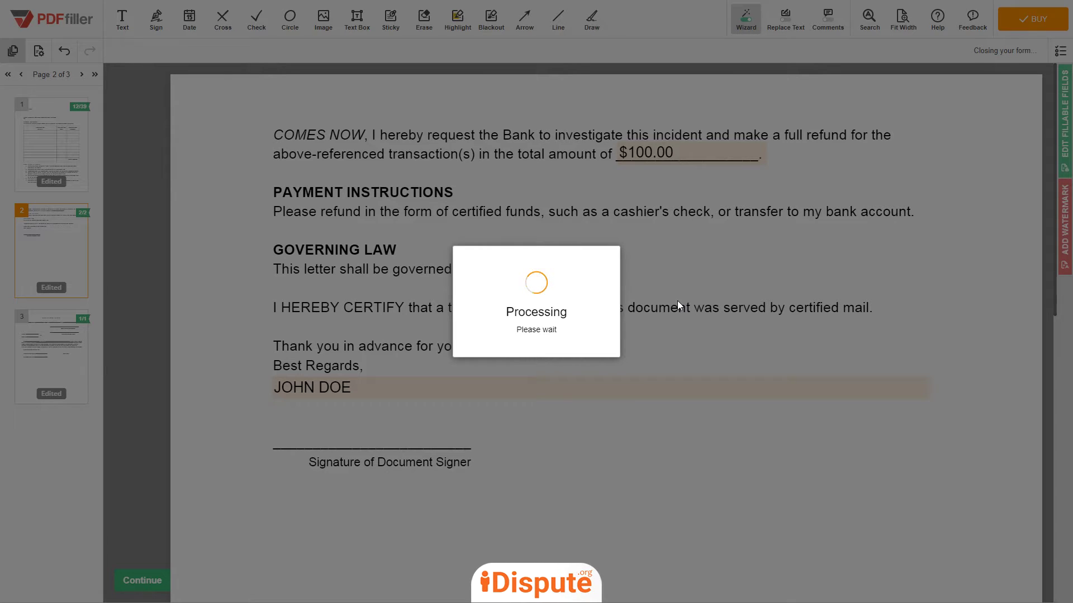